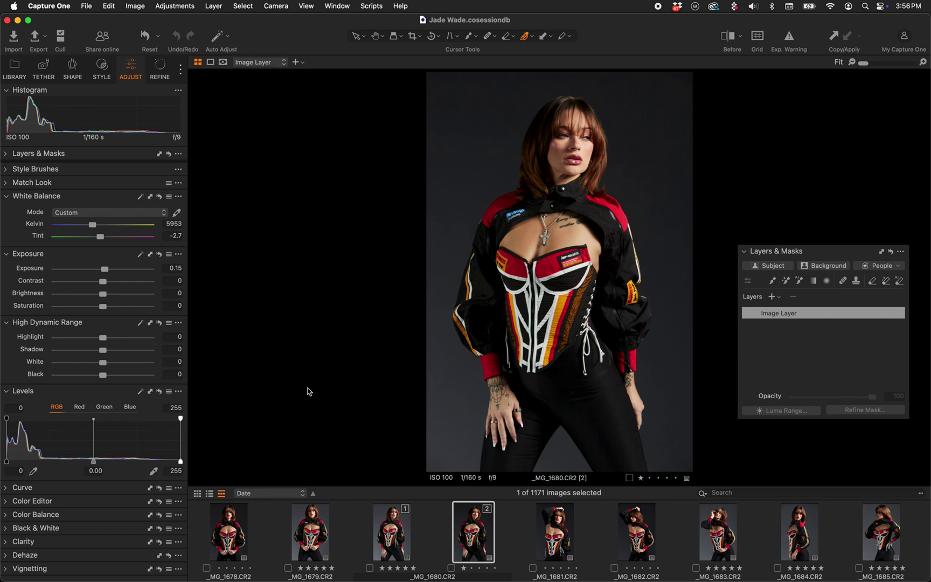
Expand the Color Editor tool and scroll down to its Advanced colour wheel
click(7, 501)
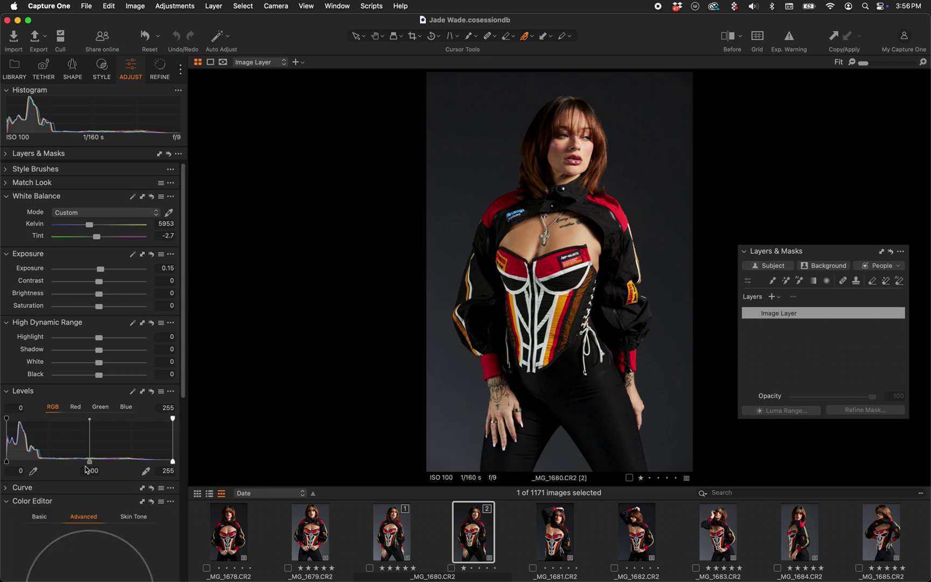
scroll(87, 458, down, 10)
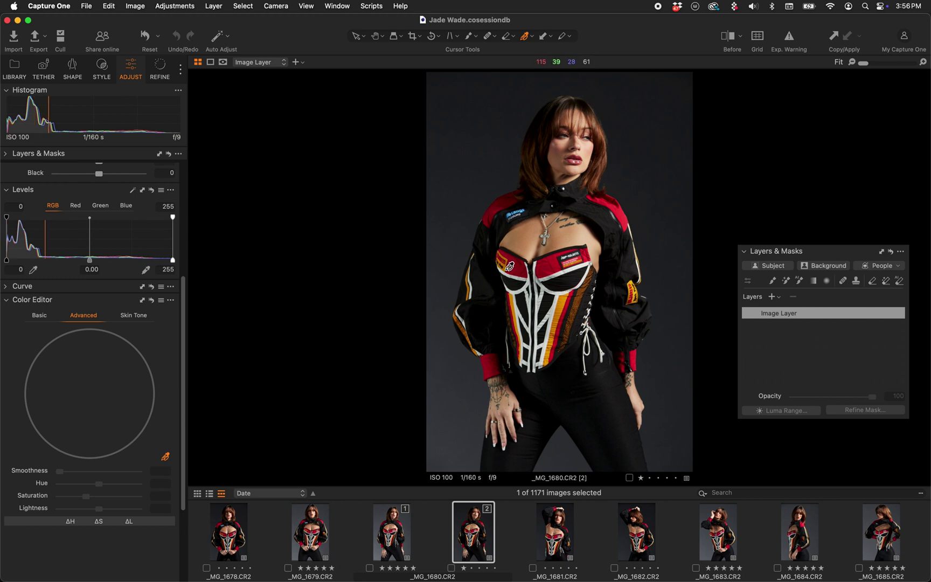
Pick the outfit's red as a colour range and pull in its inner edge slightly
click(513, 264)
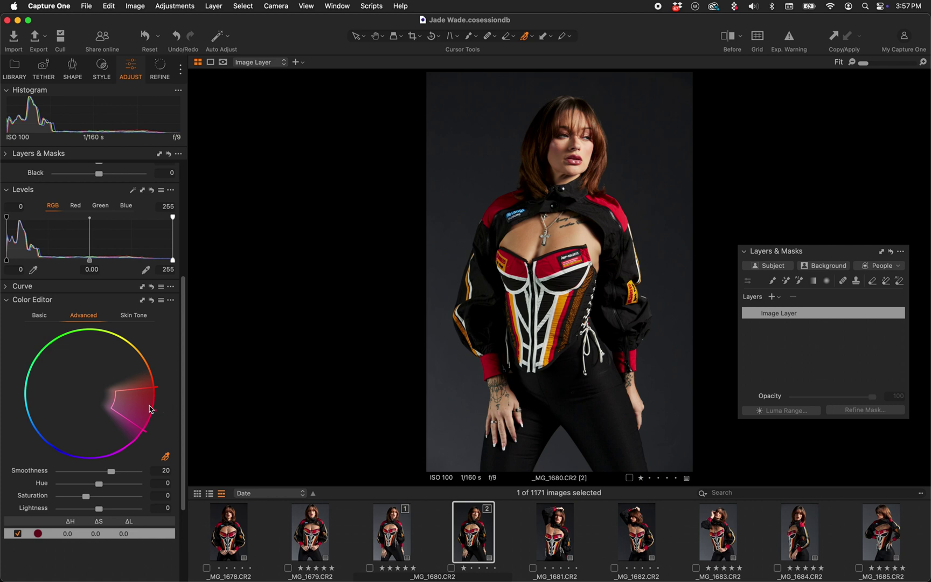
drag(114, 398, 127, 400)
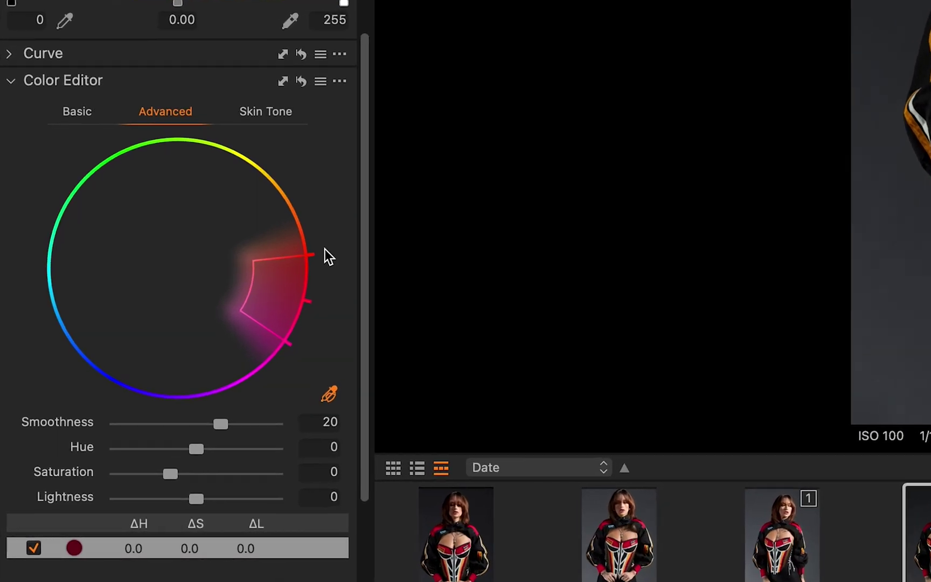
Widen the range to nearly all hues, set smoothness to 30, and push the inner saturation ring outward
mouse_move(315, 251)
mouse_down()
mouse_move(266, 177)
mouse_move(77, 131)
mouse_move(58, 330)
mouse_move(233, 376)
mouse_move(260, 370)
mouse_move(291, 339)
mouse_up()
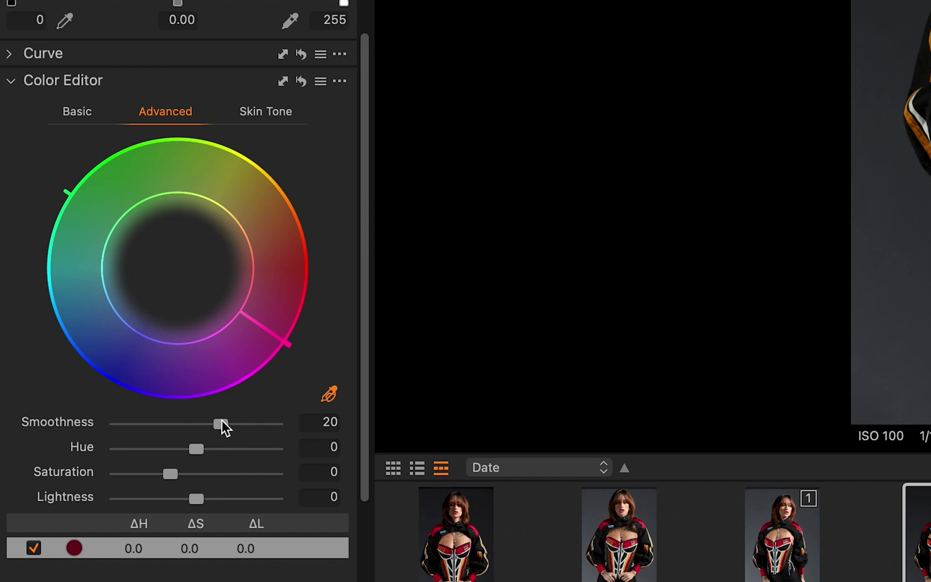
drag(224, 427, 328, 417)
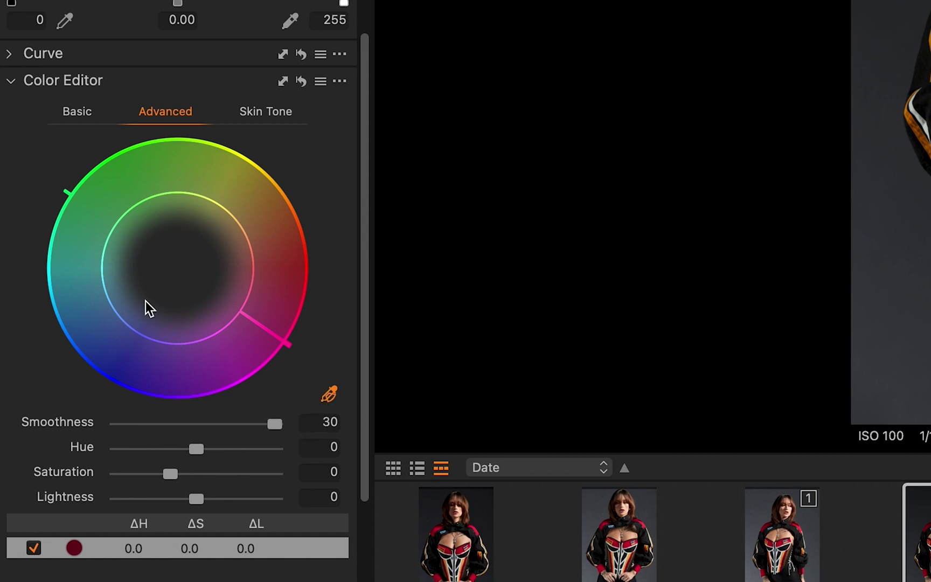
drag(250, 272, 180, 264)
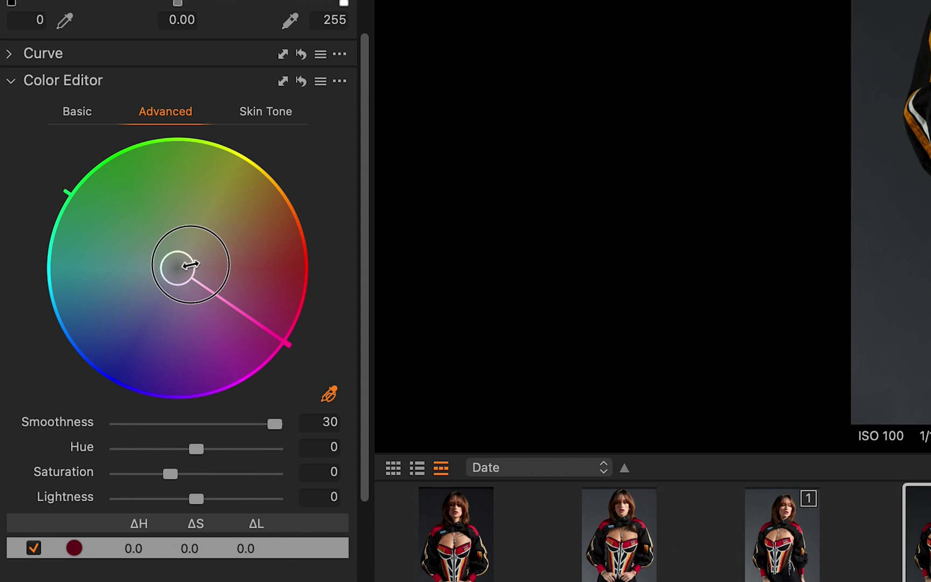
drag(190, 264, 250, 267)
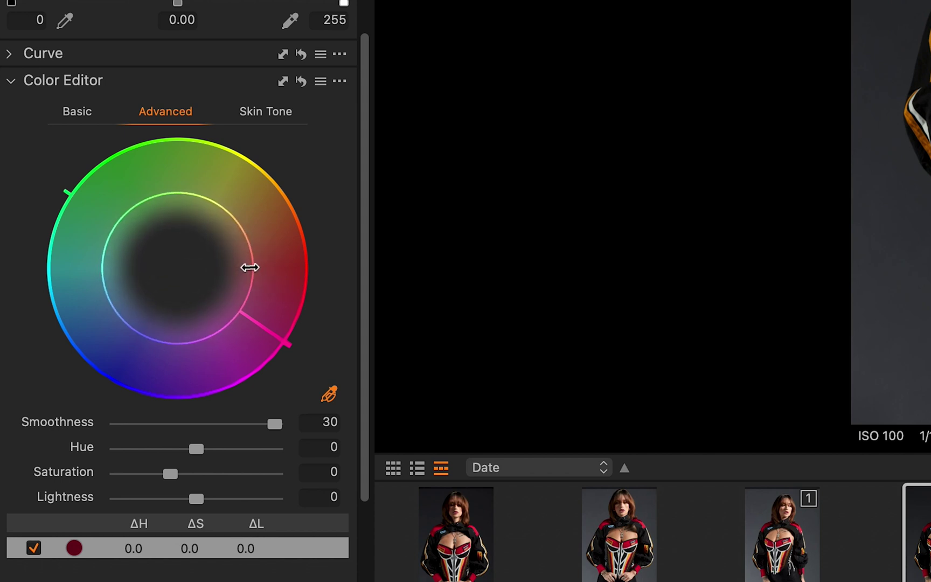
scroll(250, 272, down, 5)
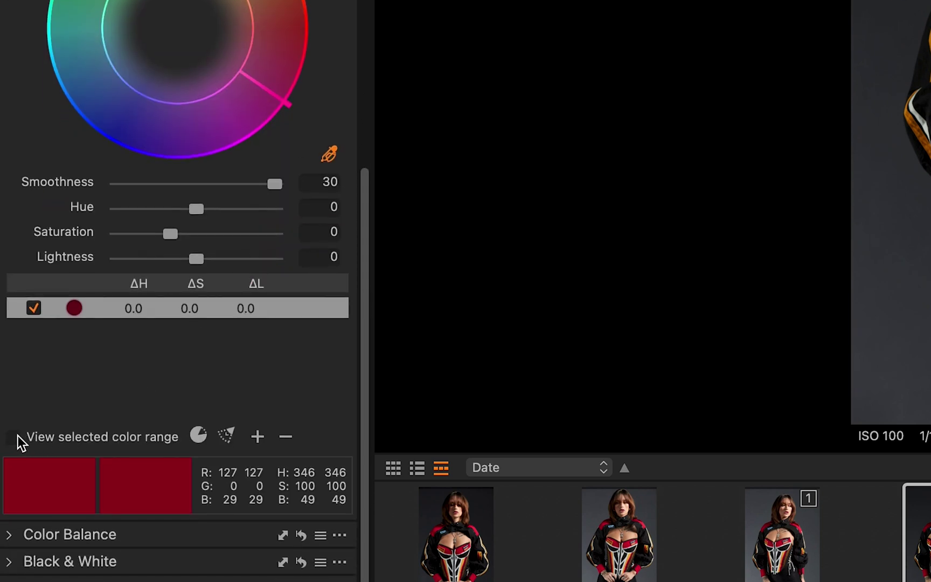
Turn on View selected color range and fine-tune the range's minimum saturation boundary
click(16, 441)
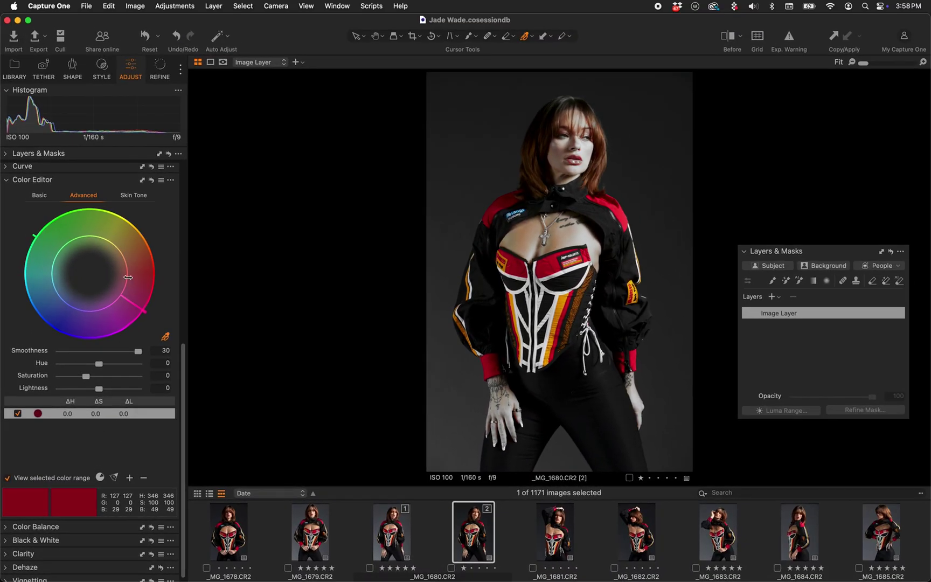
drag(129, 277, 143, 278)
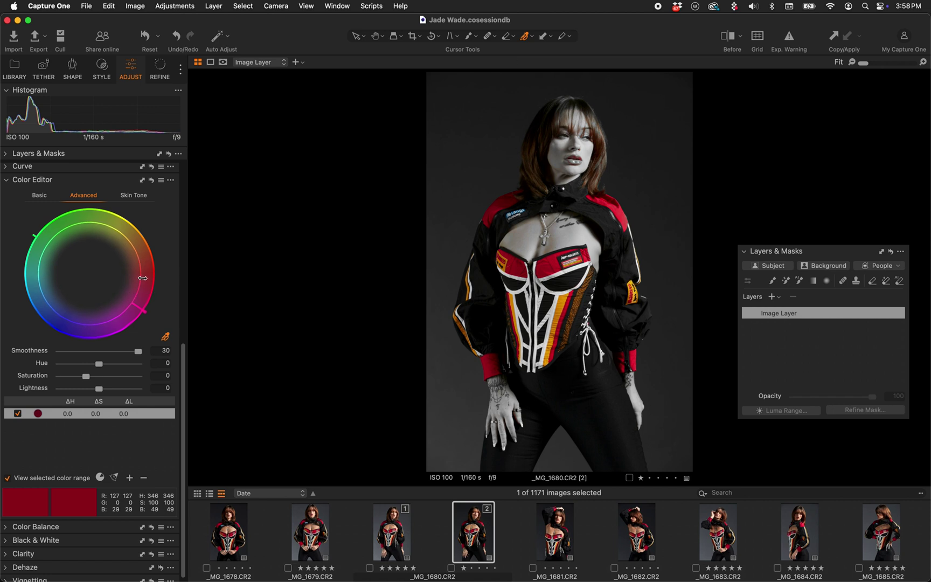
drag(142, 277, 114, 270)
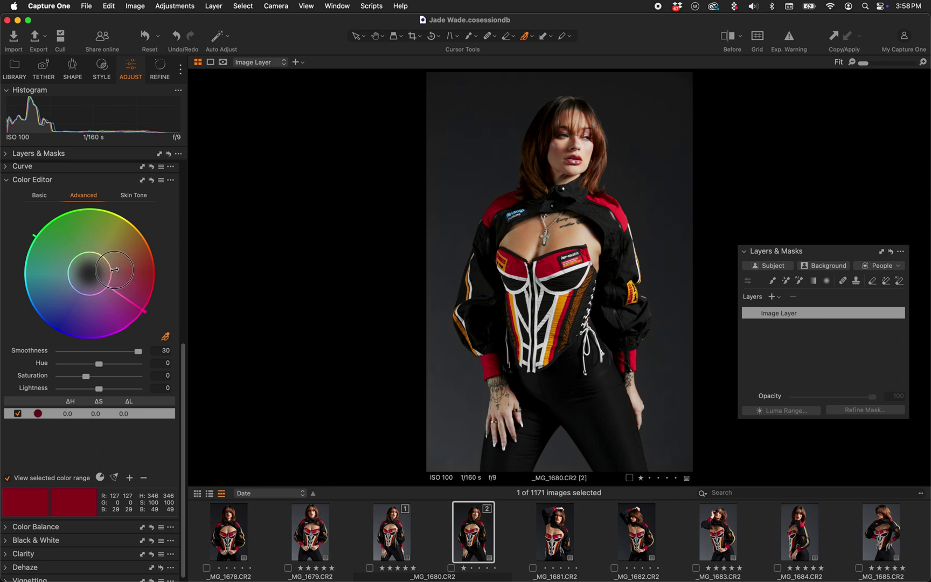
drag(114, 269, 132, 262)
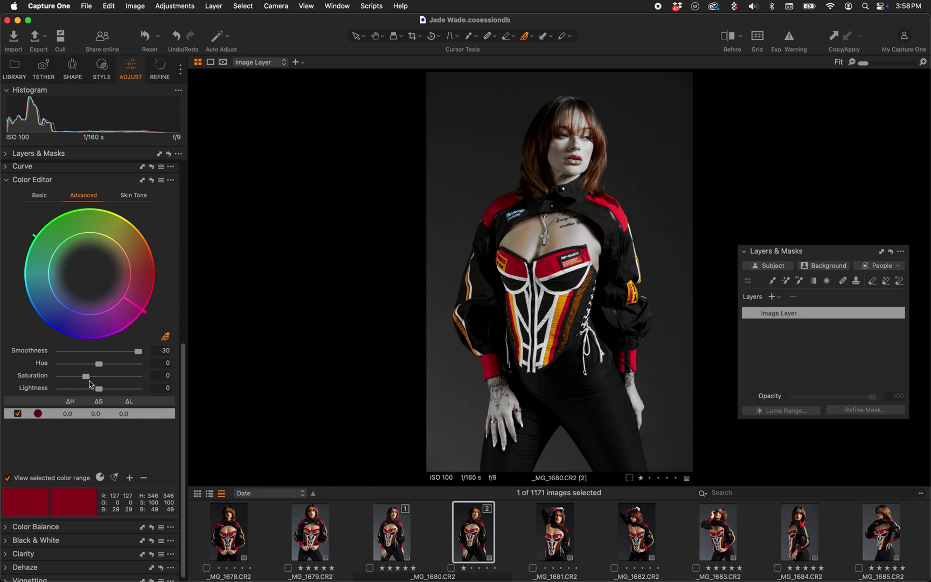
Test a saturation boost, reset hue, saturation and lightness to 0, and nudge the threshold lower
drag(86, 376, 68, 396)
double_click(130, 377)
double_click(59, 367)
double_click(65, 389)
drag(124, 262, 122, 262)
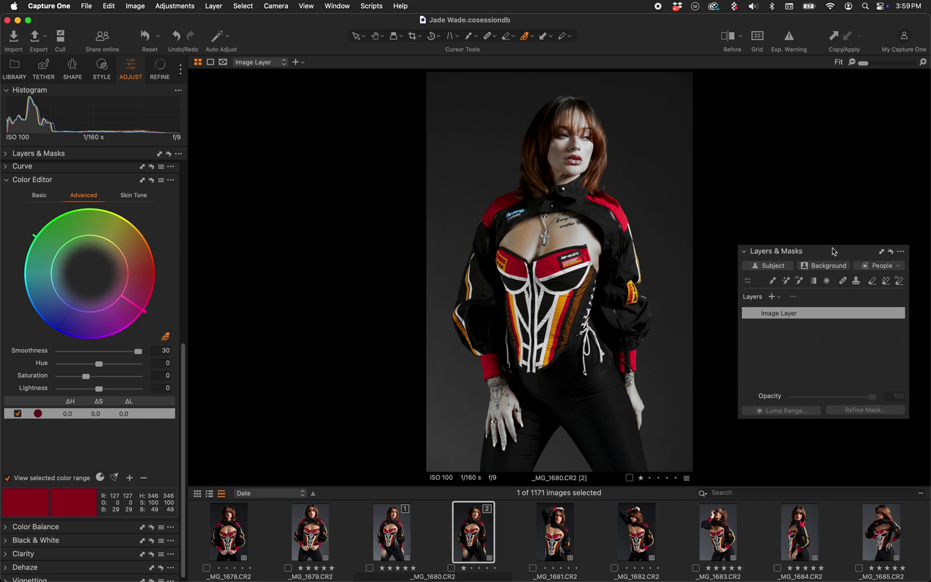
drag(832, 249, 833, 196)
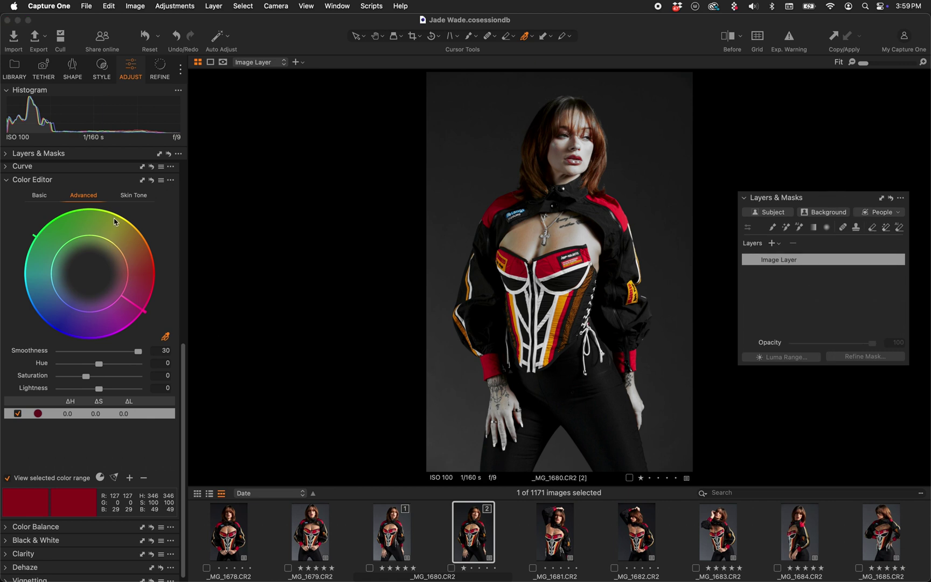
Choose Create Masked Layer from Selection in the Color Editor's '...' menu, adding Color Range Mask 1
click(170, 181)
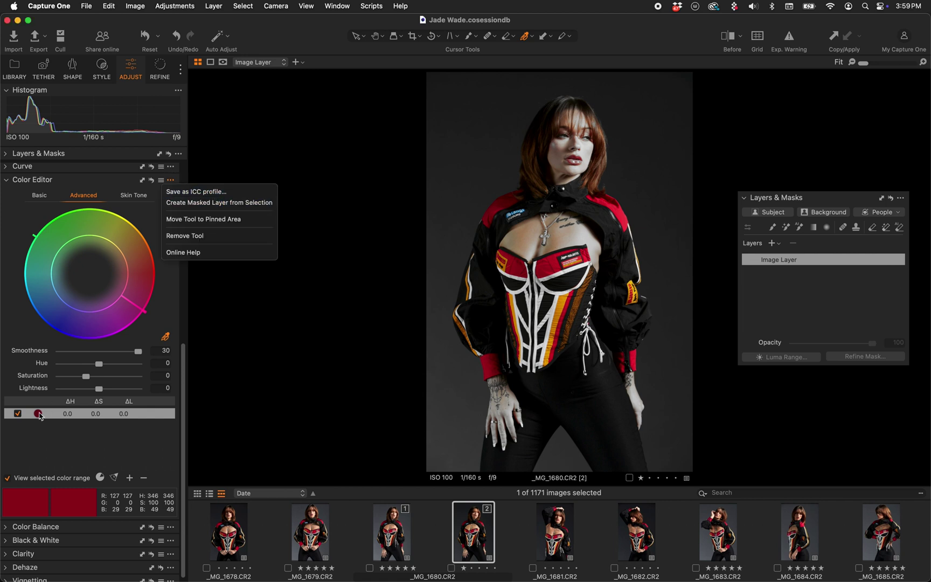
click(54, 448)
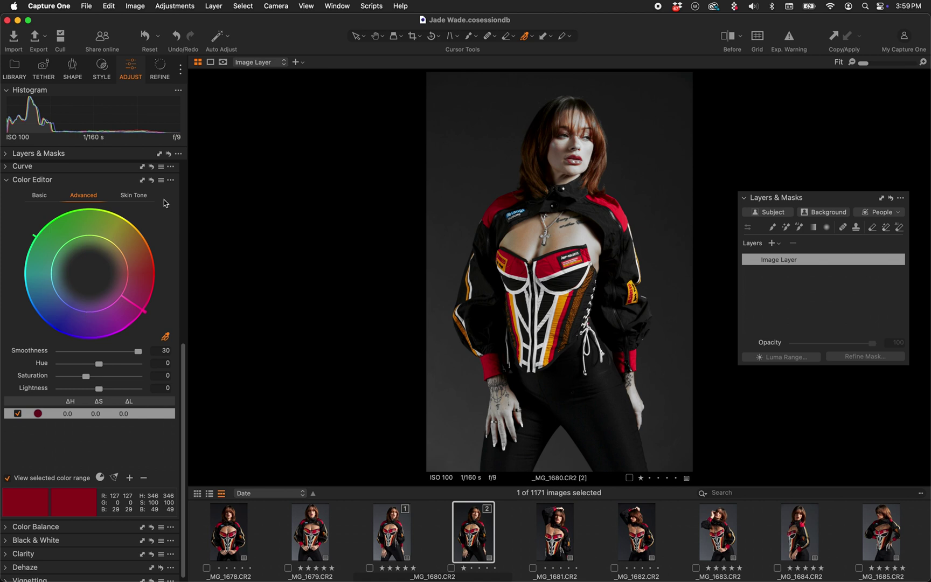
click(170, 180)
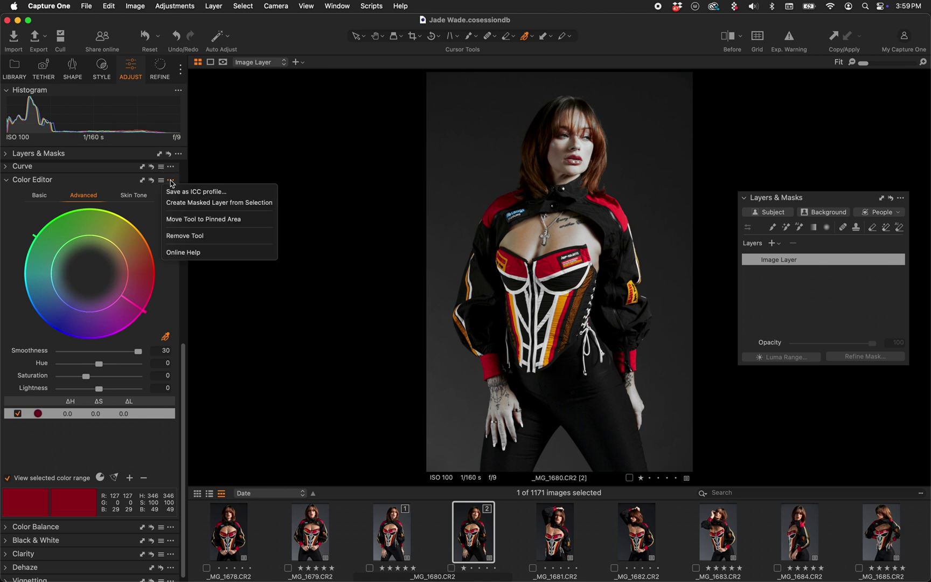
click(221, 204)
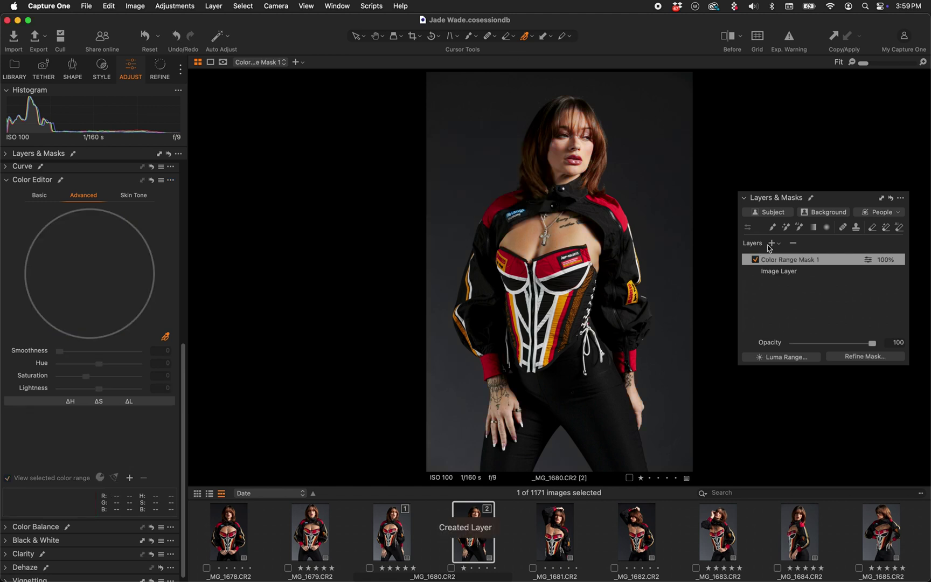
Rename the Color Range Mask 1 layer to 'Sat Mask' and show its mask overlay
double_click(788, 264)
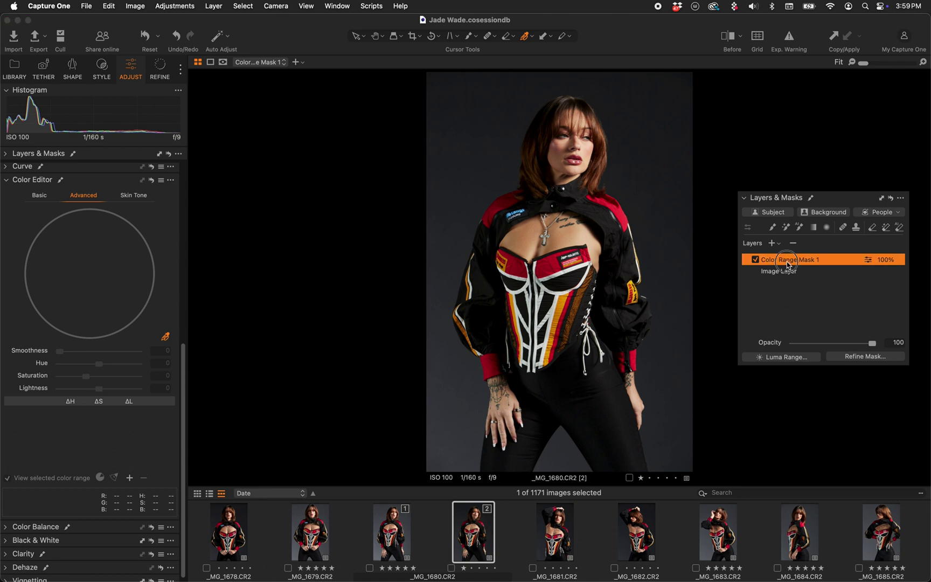
text(Sat Mask)
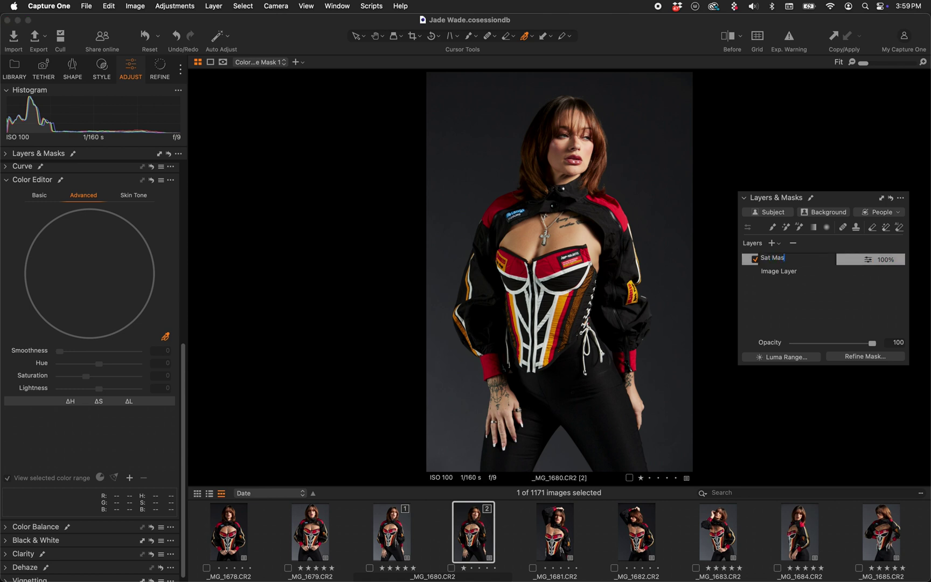
key(Return)
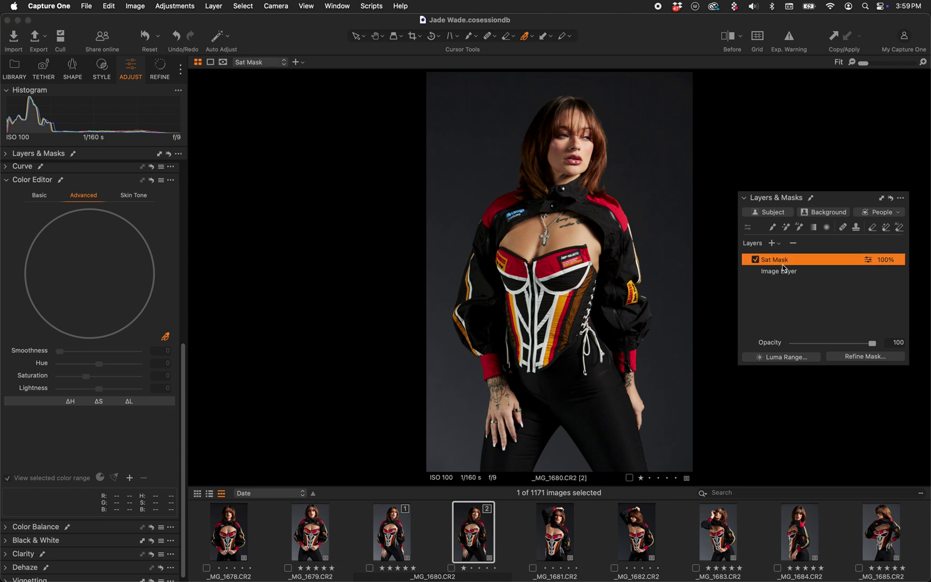
key(m)
key(m)
key(m)
key(m)
Try raising contrast, reset contrast and exposure to 0, then boost saturation in the masked area
scroll(90, 254, up, 10)
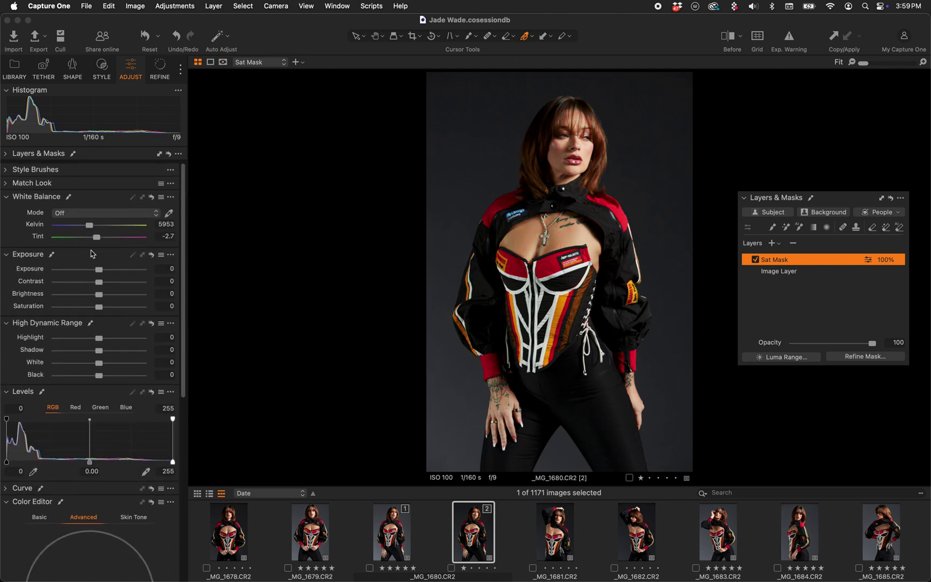
drag(99, 281, 66, 274)
double_click(63, 285)
double_click(66, 274)
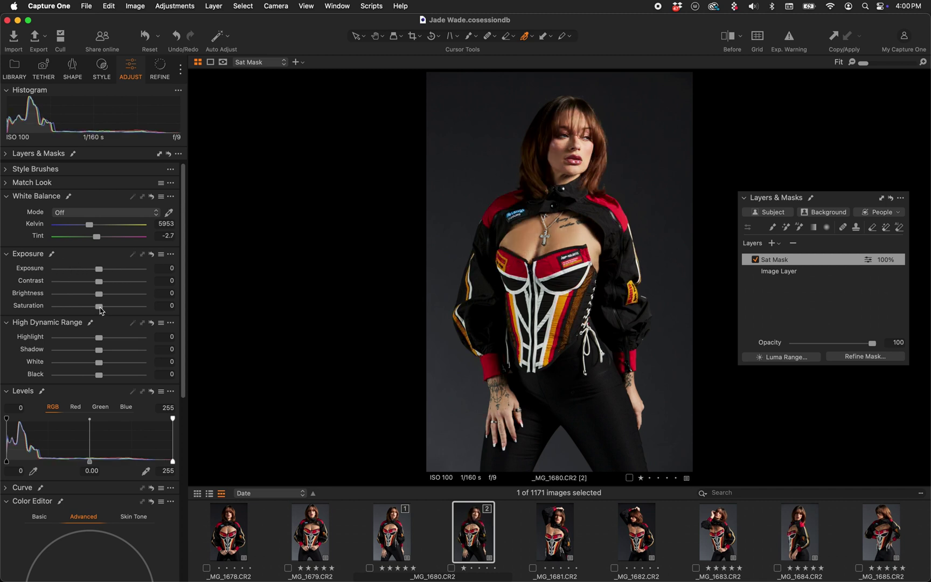
mouse_move(99, 307)
mouse_down()
mouse_move(123, 309)
mouse_move(66, 306)
mouse_move(110, 308)
mouse_up()
Expand Color Balance and tint the shadows toward magenta and the highlights toward blue
scroll(98, 393, down, 10)
scroll(98, 393, down, 3)
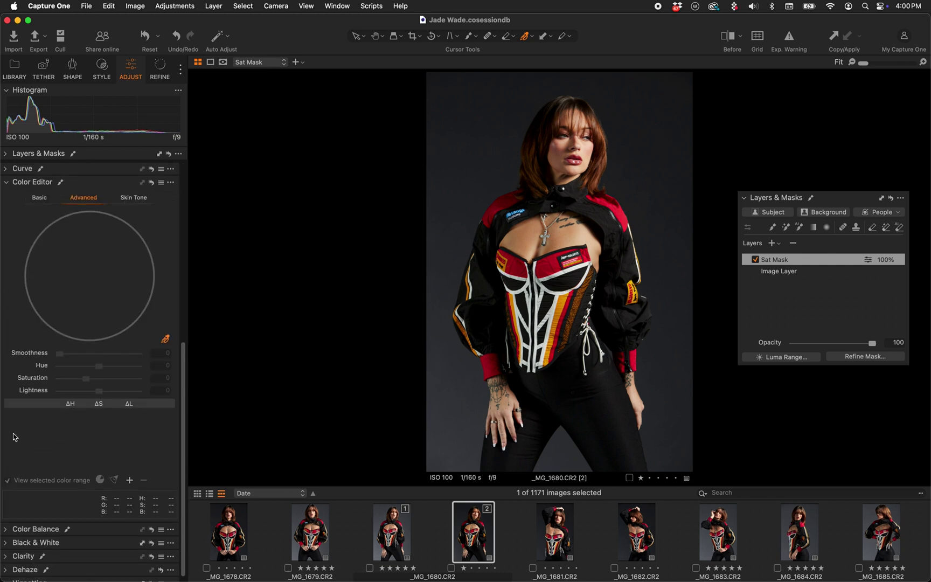
scroll(13, 436, down, 3)
click(11, 517)
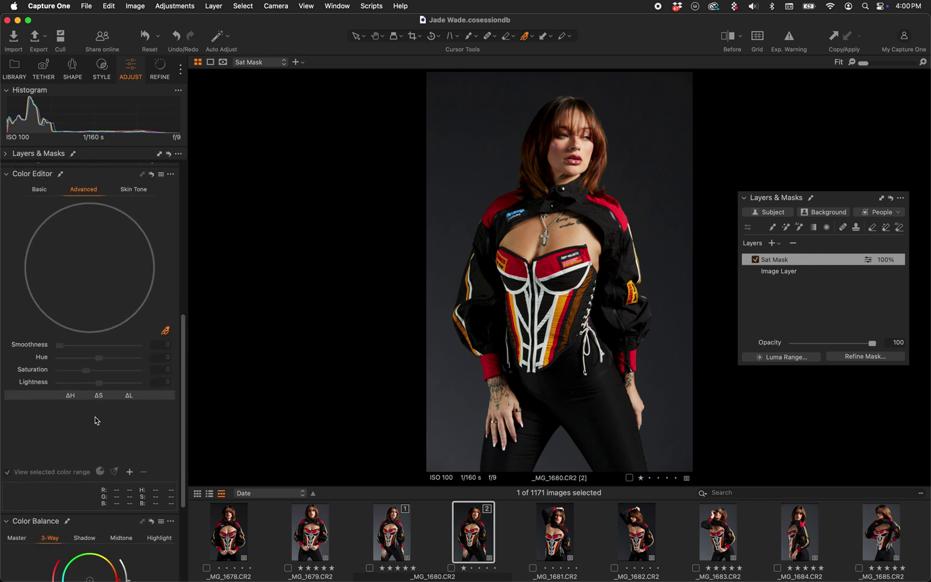
scroll(96, 420, down, 5)
scroll(95, 421, up, 1)
drag(96, 421, 100, 411)
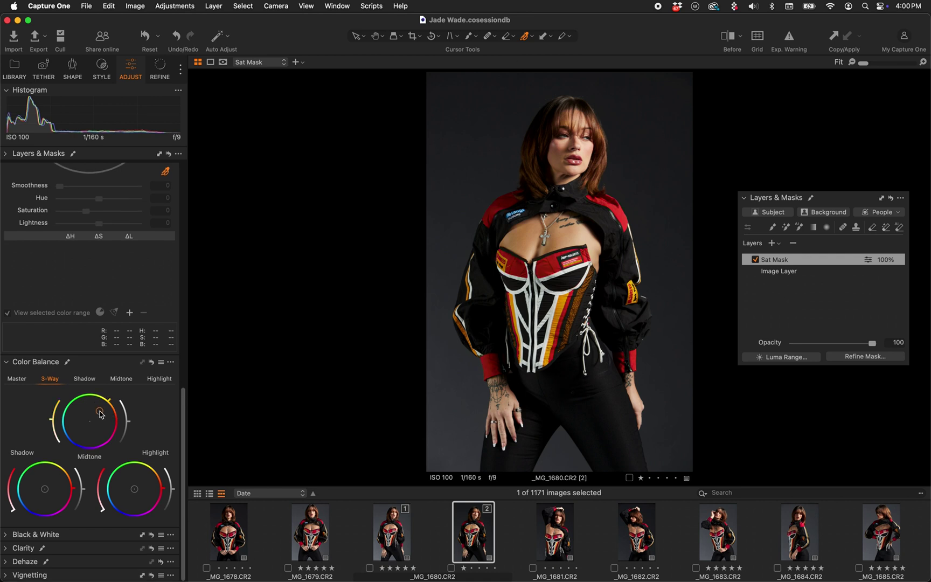
mouse_move(45, 488)
mouse_down()
mouse_move(46, 498)
mouse_move(55, 491)
mouse_up()
drag(130, 498, 123, 499)
Reset all Color Balance wheels to neutral and leave the mask overlay hidden
key(m)
key(m)
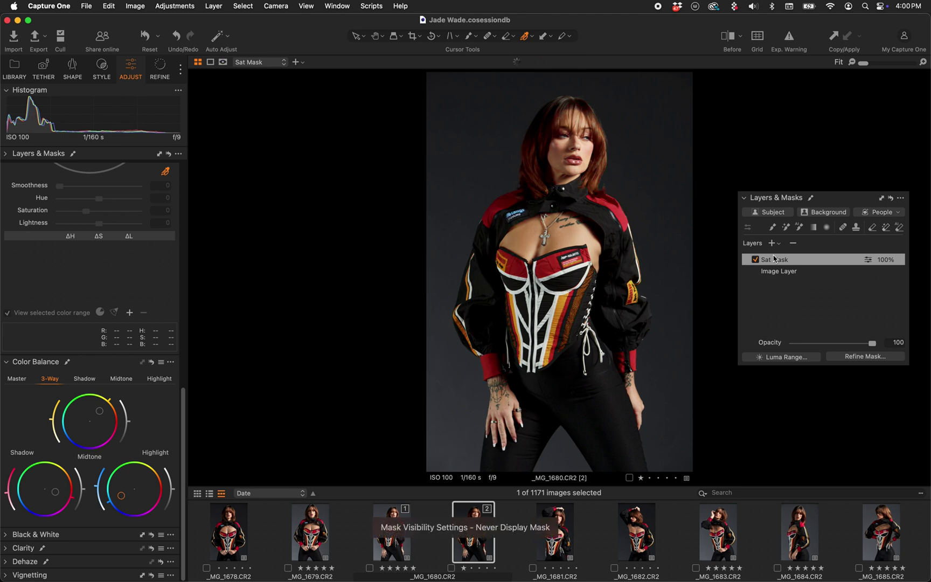
click(152, 362)
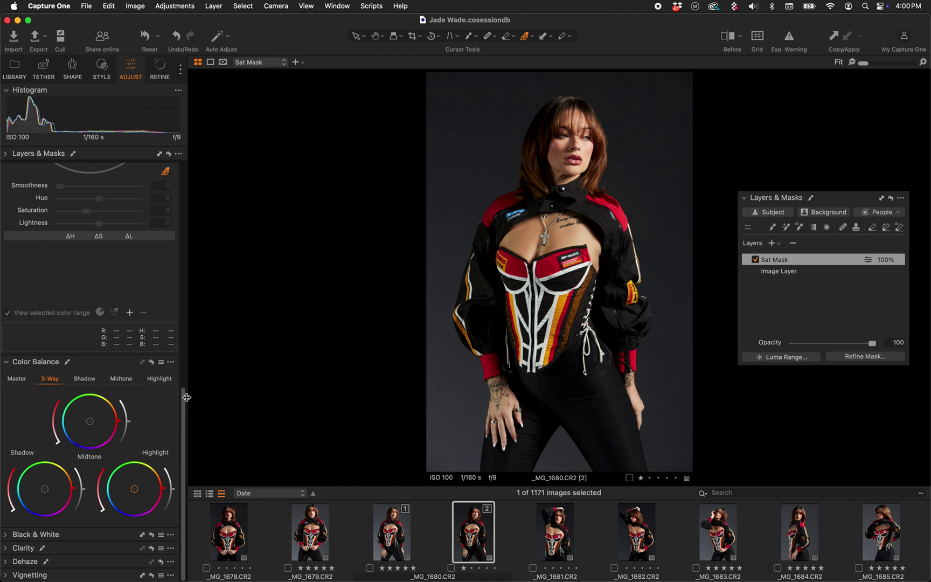
drag(183, 400, 183, 399)
scroll(84, 549, up, 15)
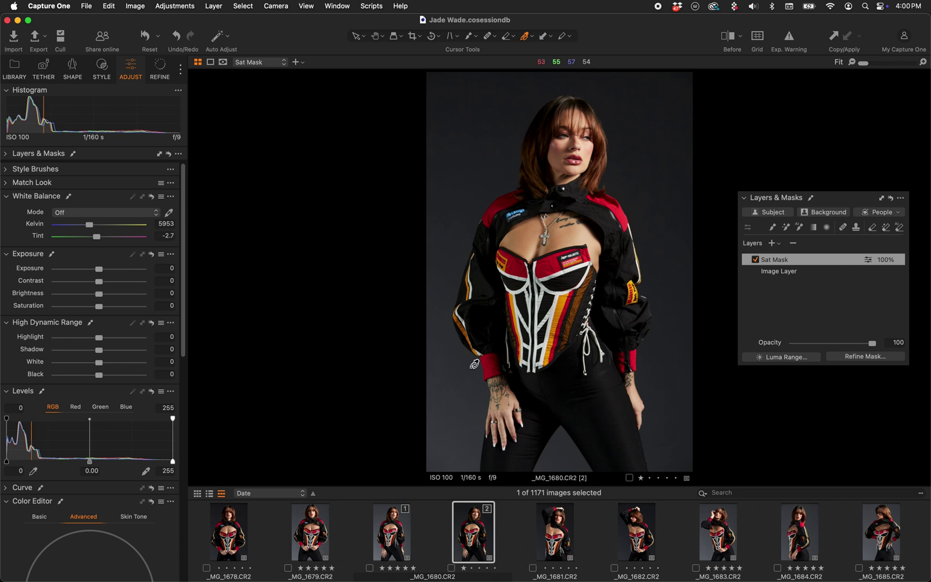
key(m)
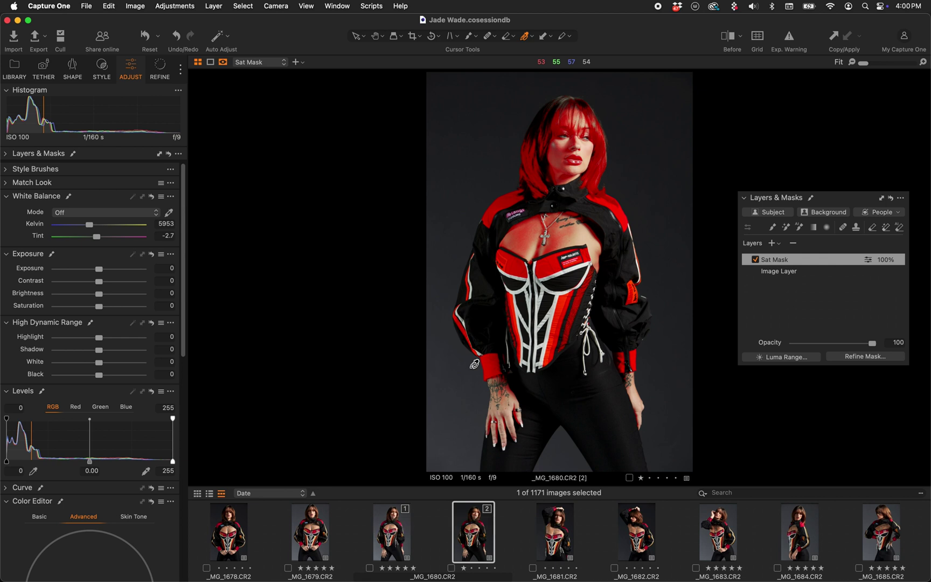
key(m)
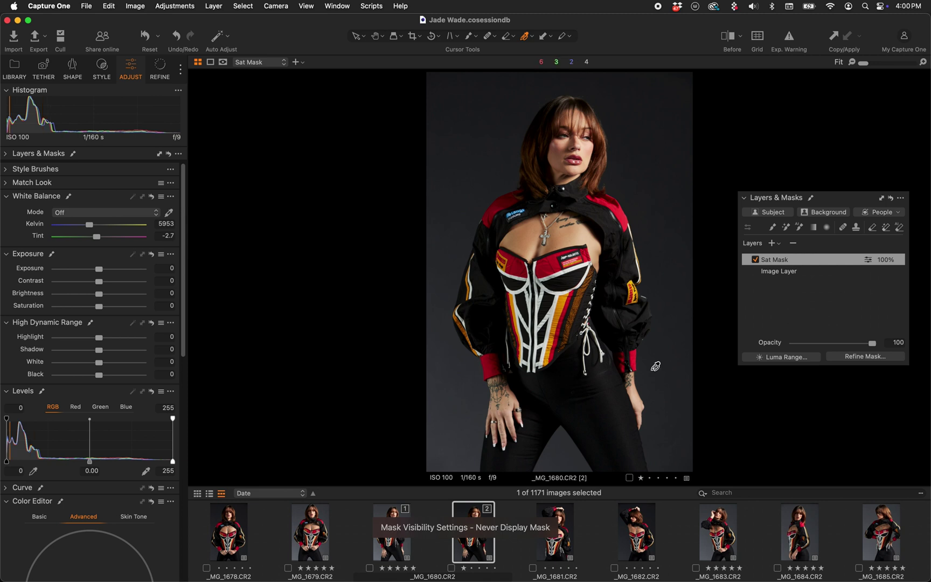
Delete Sat Mask, pick a red range, recreate Color Range Mask 1 from it, then delete that layer too
click(795, 244)
scroll(124, 429, down, 5)
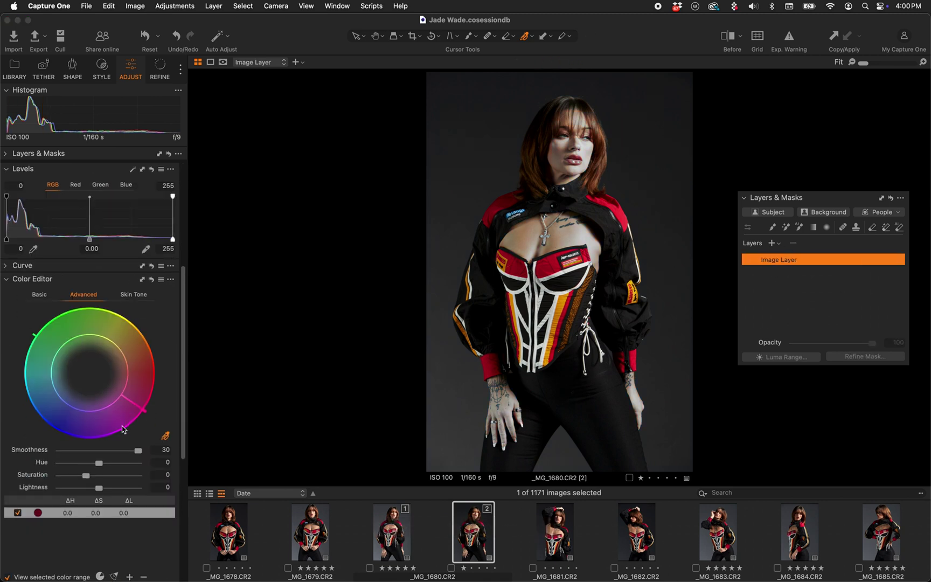
click(123, 357)
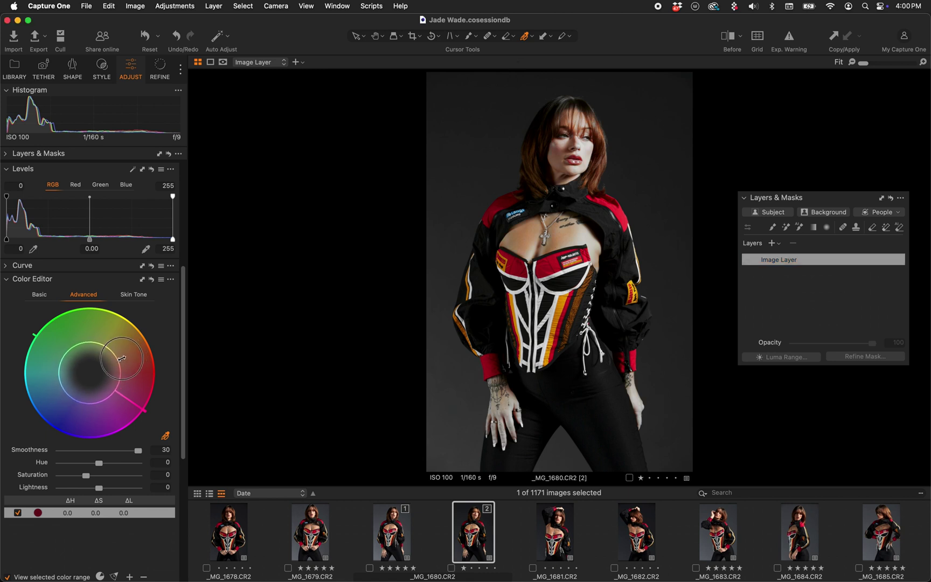
click(170, 279)
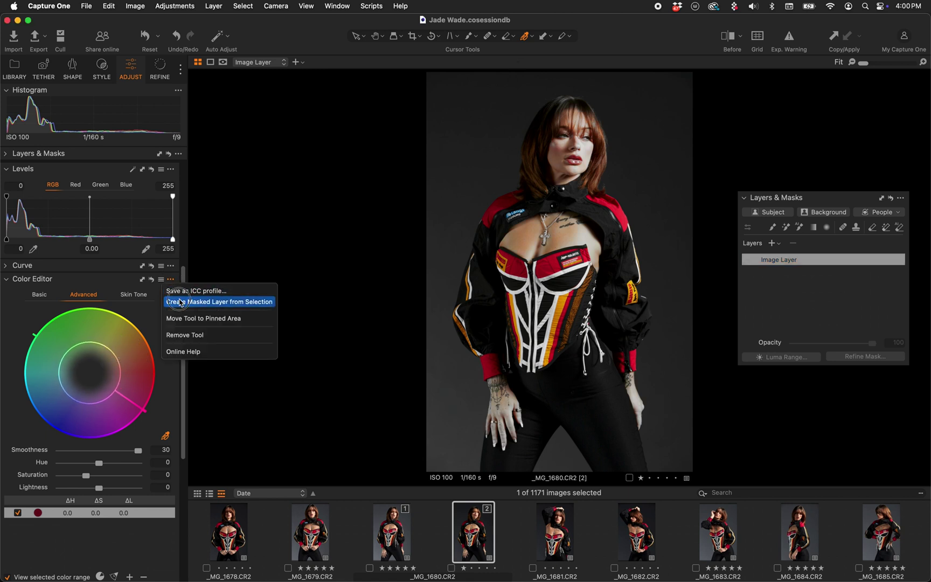
click(183, 301)
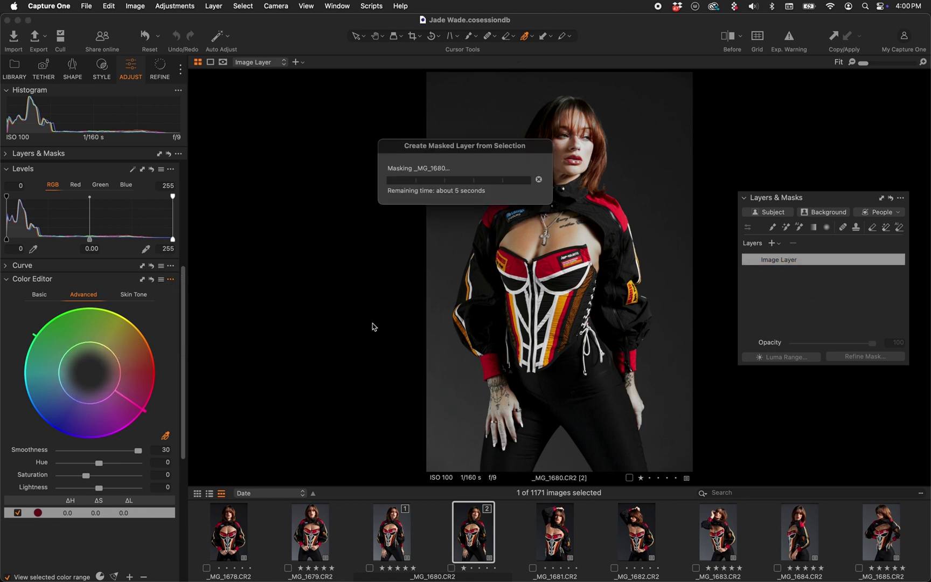
key(m)
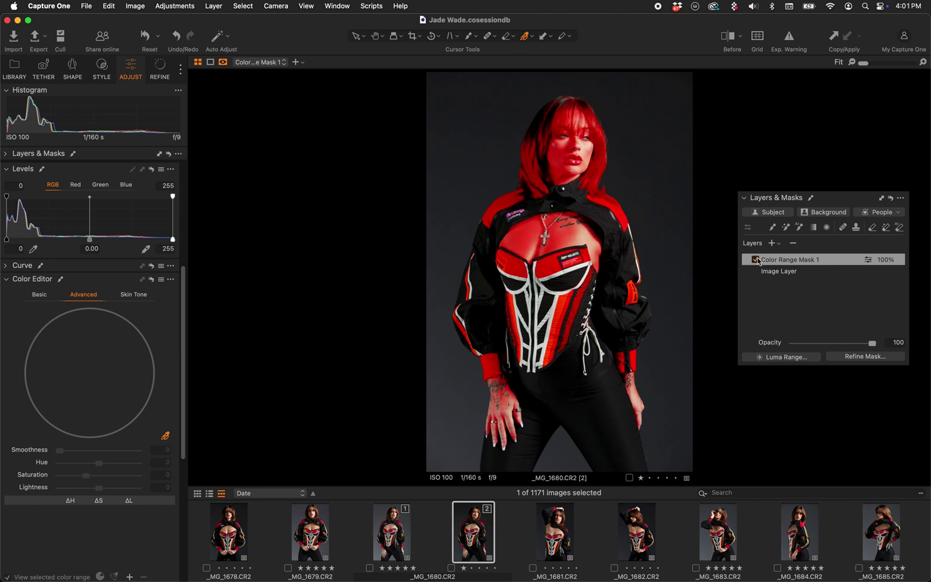
click(793, 244)
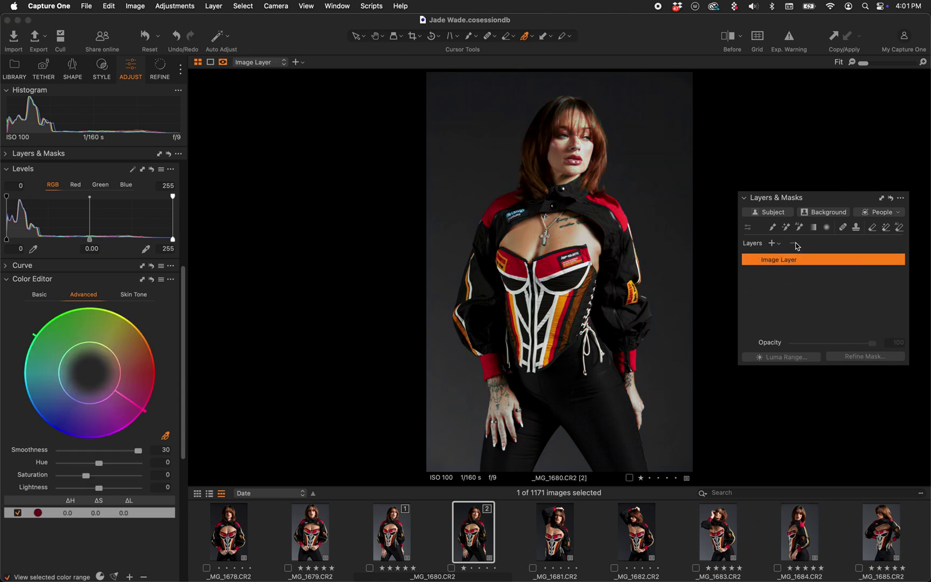